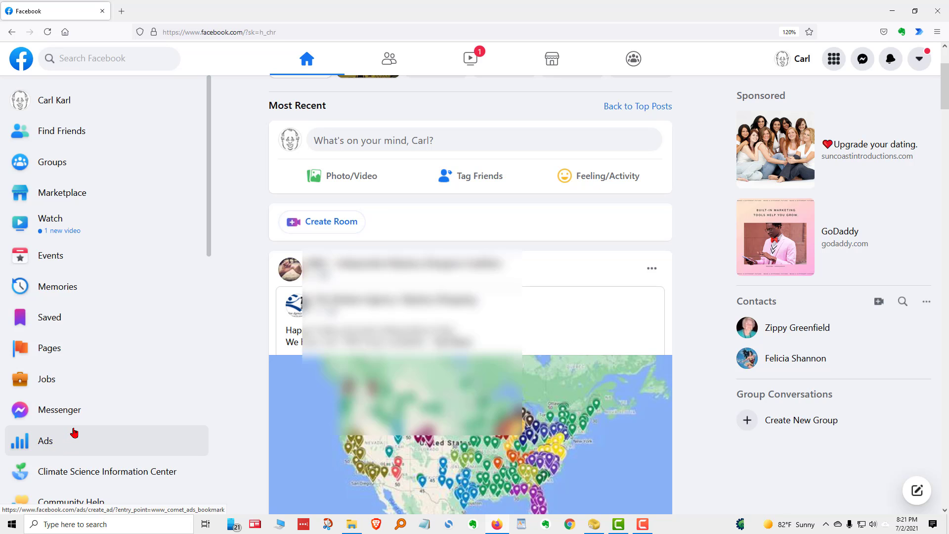
# Show the news feed's most recent posts and switch the feed back to top posts.
pyautogui.scroll(-10, 74, 432)
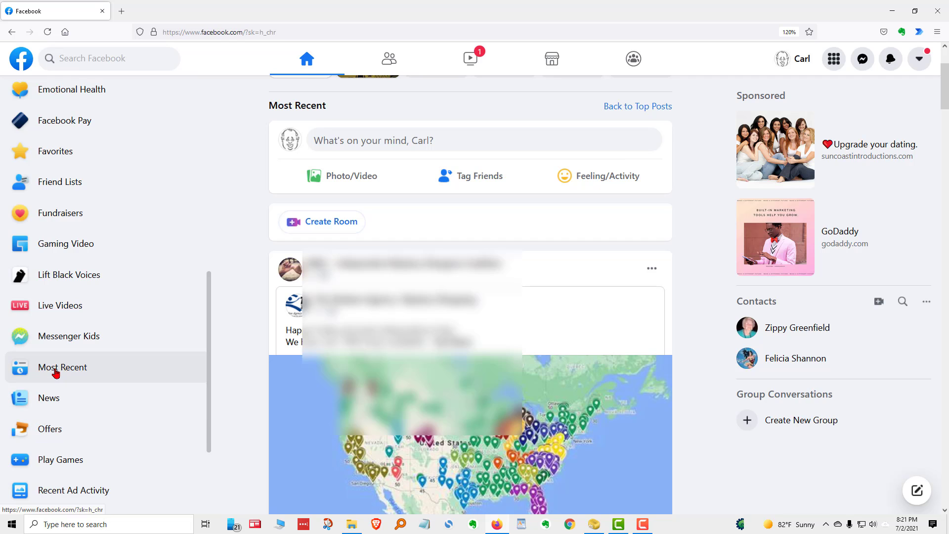
pyautogui.click(55, 373)
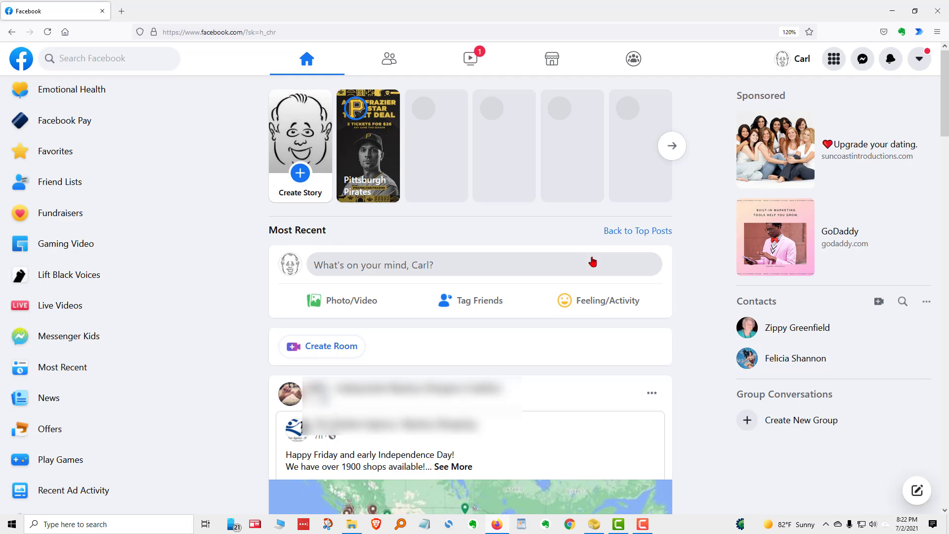
pyautogui.click(616, 232)
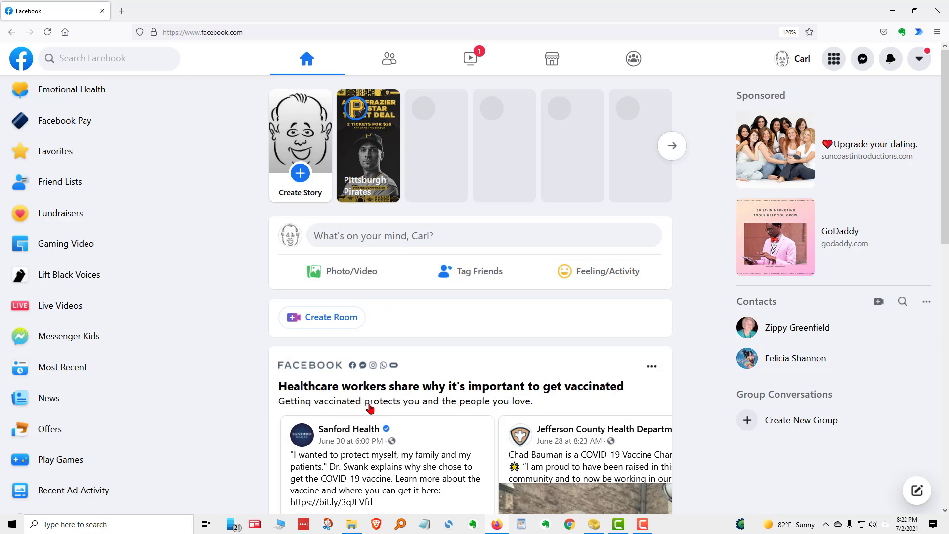
# Look through the top posts and switch the news feed to Most Recent.
pyautogui.scroll(-2, 371, 409)
pyautogui.scroll(-7, 372, 409)
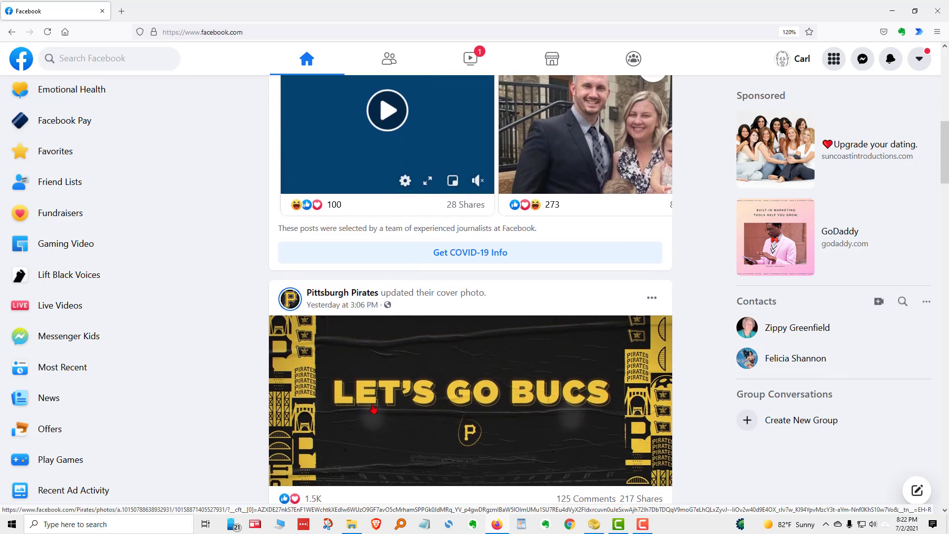
pyautogui.scroll(9, 374, 408)
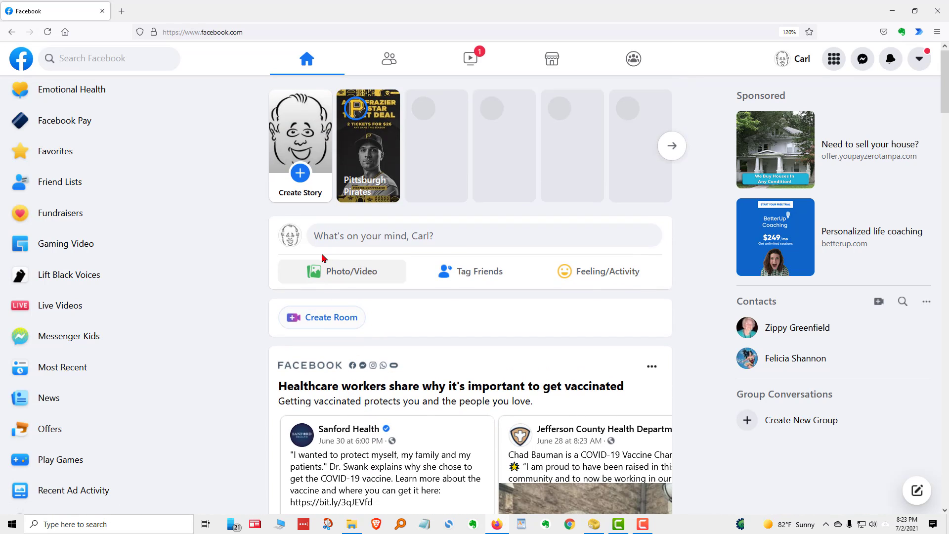
pyautogui.click(70, 367)
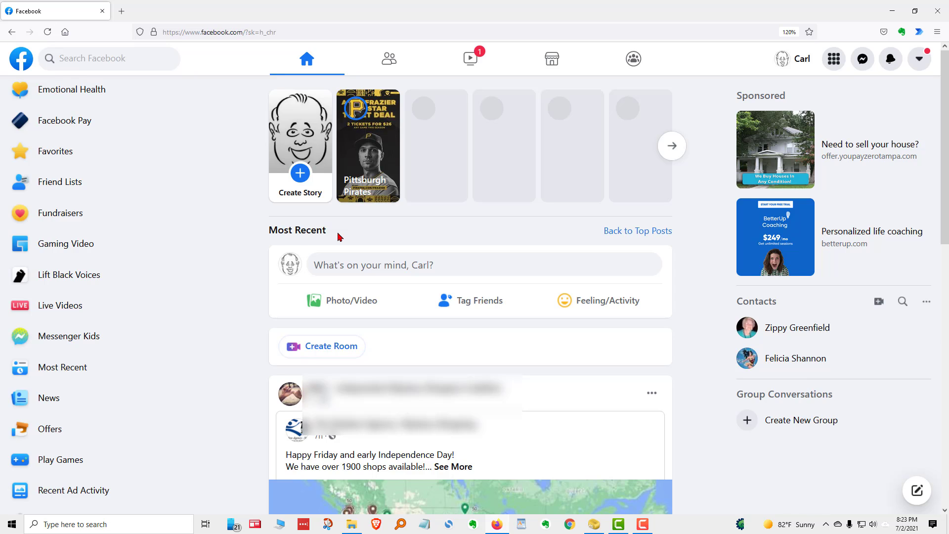
pyautogui.click(69, 371)
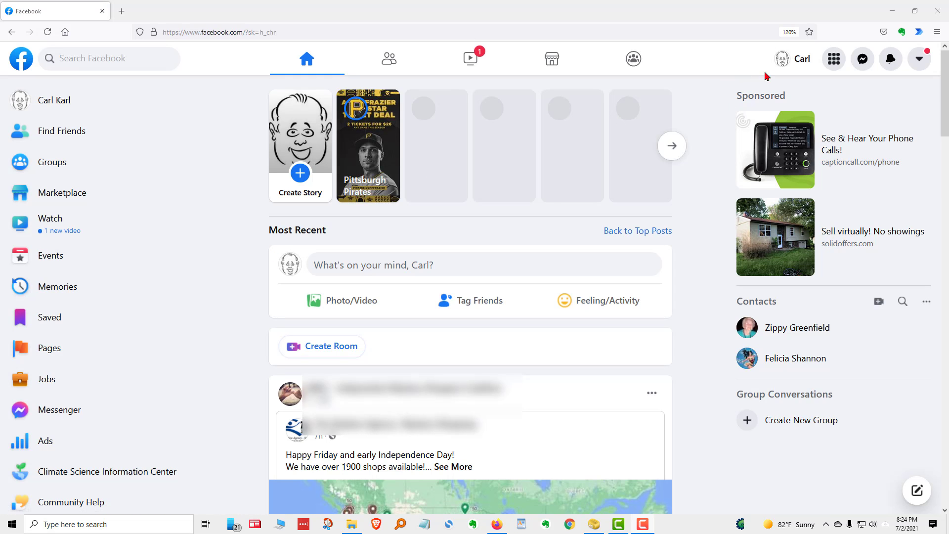
# Open the account's general Settings page from Settings & Privacy.
pyautogui.click(920, 63)
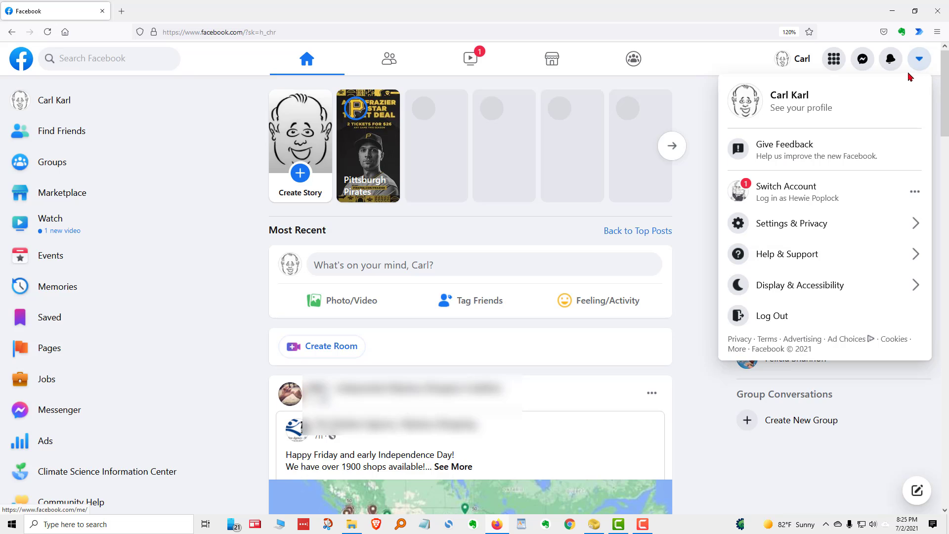
pyautogui.click(786, 230)
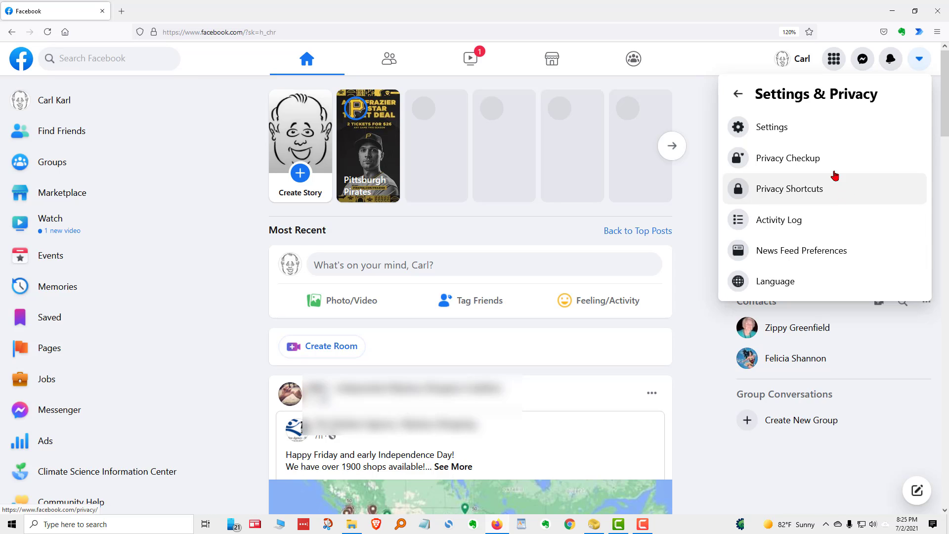
pyautogui.click(774, 134)
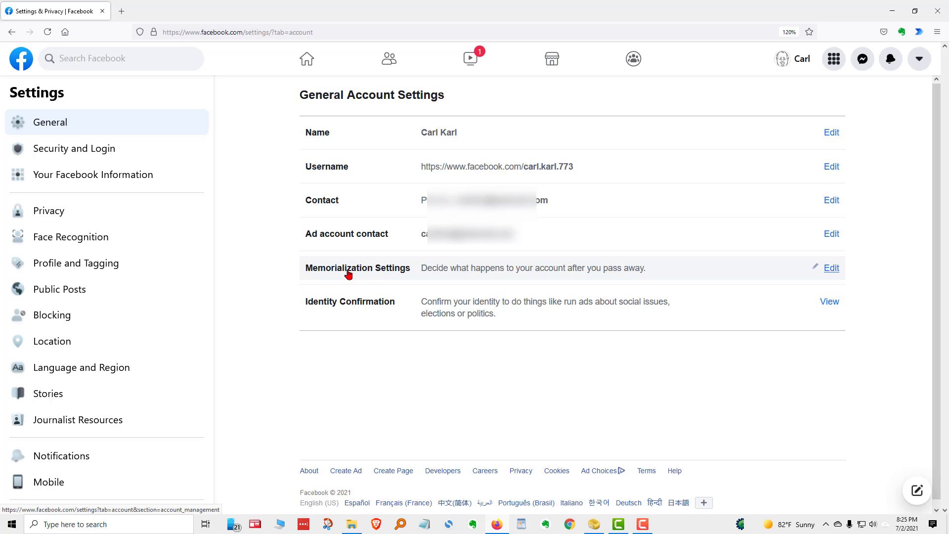
# Open Memorialization Settings for editing and read the legacy contact and account deletion options.
pyautogui.click(833, 271)
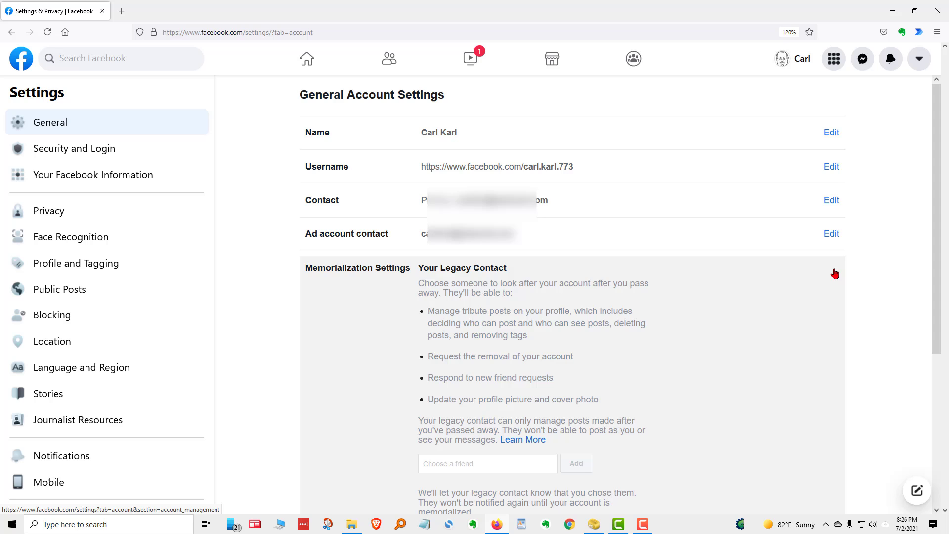
pyautogui.scroll(-2, 711, 302)
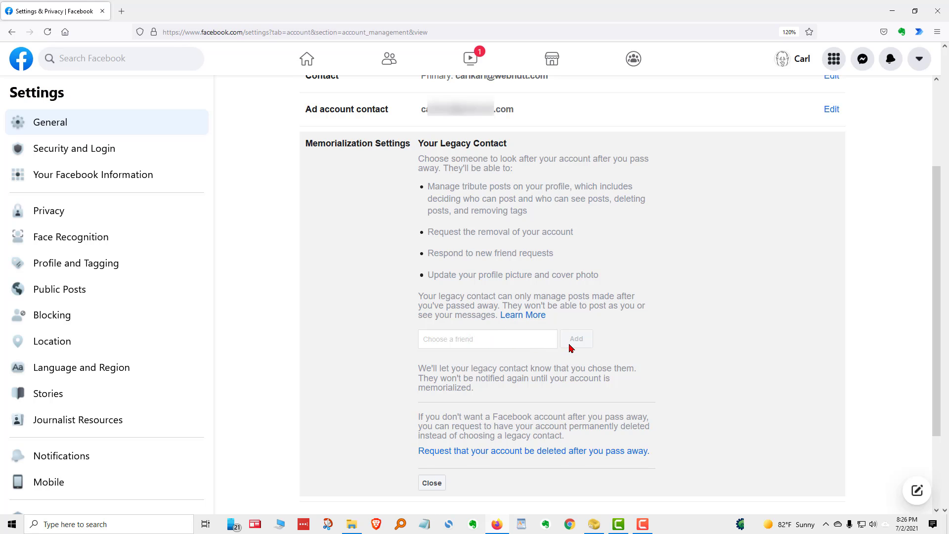
pyautogui.scroll(-2, 622, 307)
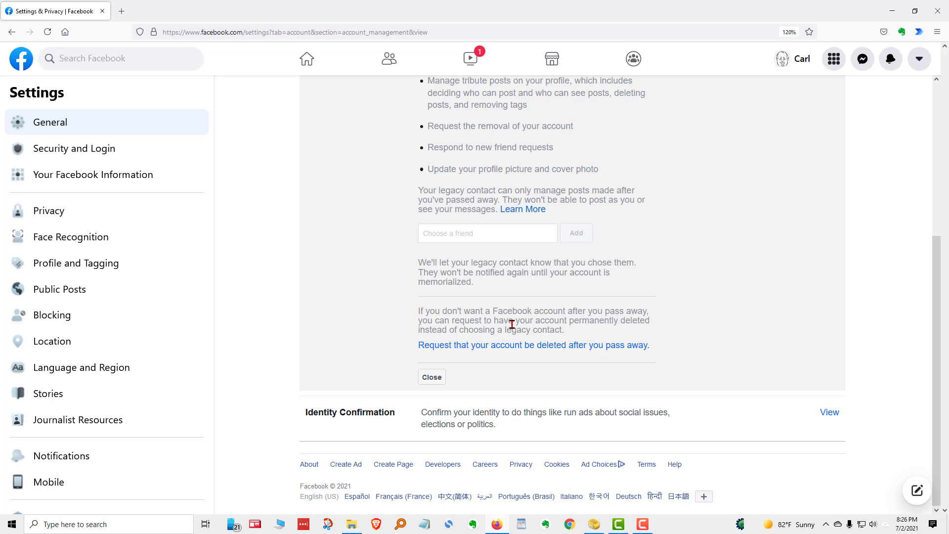
pyautogui.scroll(3, 514, 327)
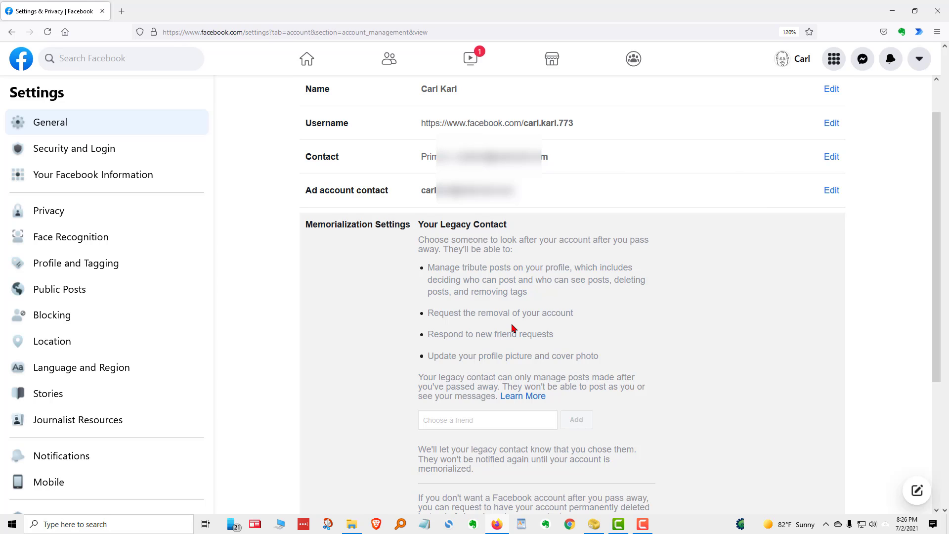
pyautogui.scroll(1, 515, 327)
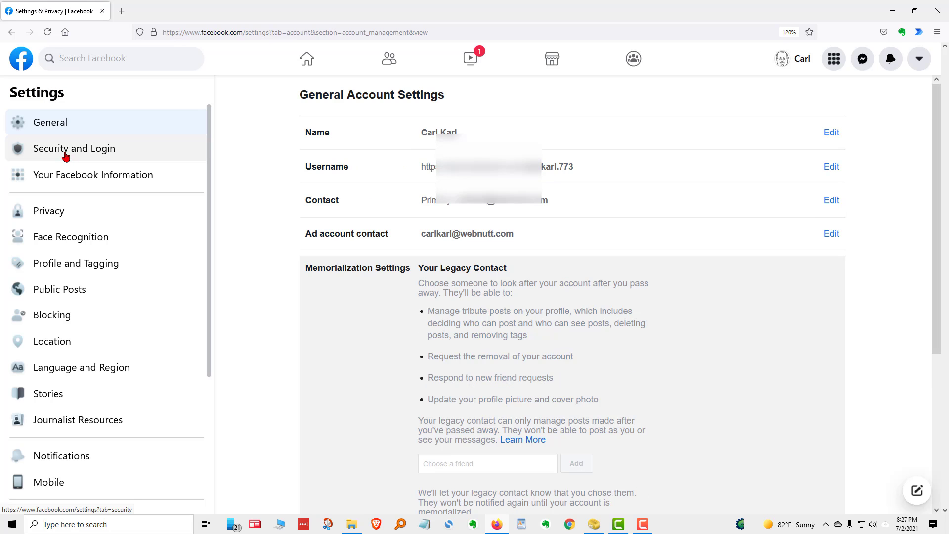
# Open Security and Login and view the important security settings check up to its password tips, going back from there.
pyautogui.click(66, 155)
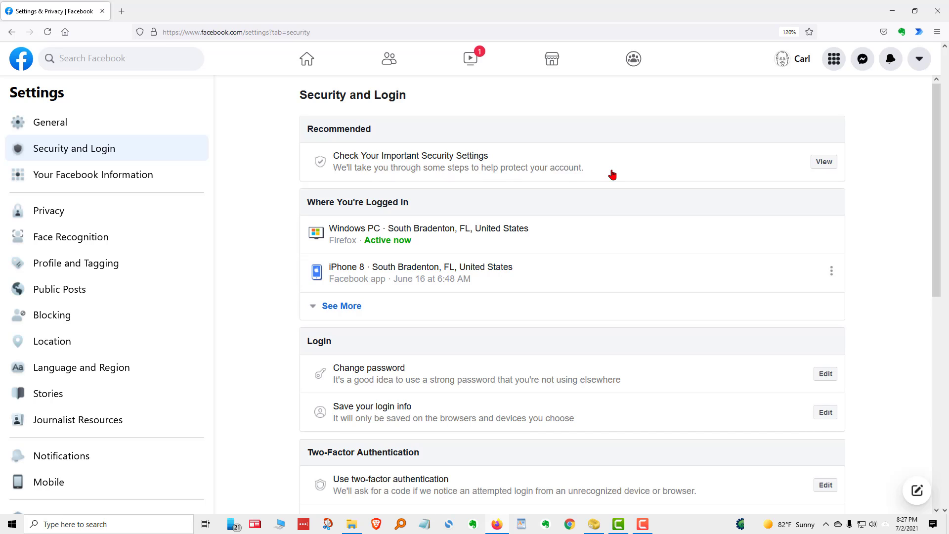
pyautogui.click(829, 168)
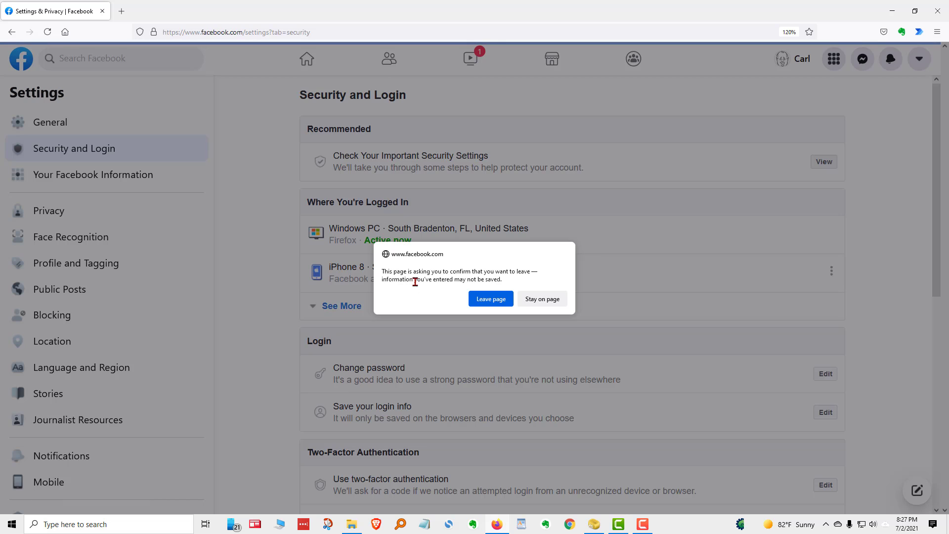
pyautogui.click(487, 300)
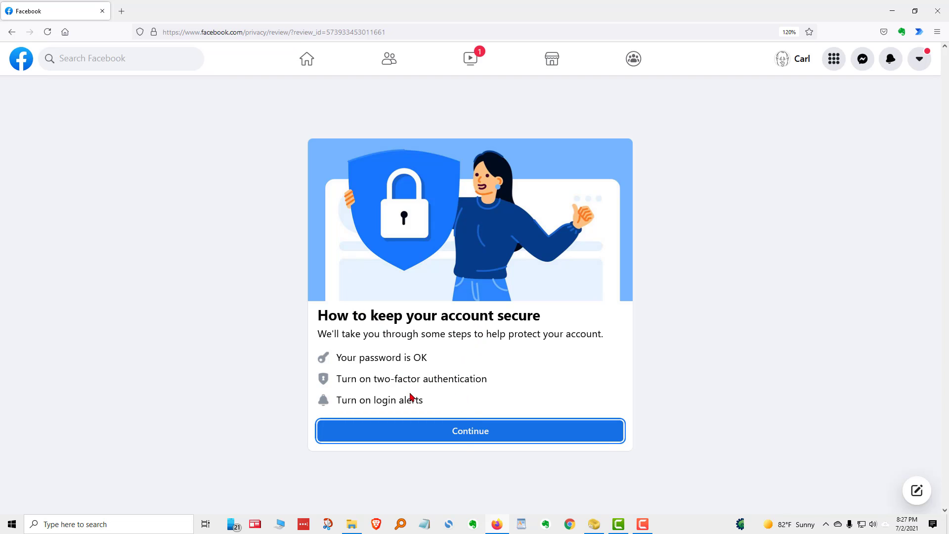
pyautogui.click(465, 437)
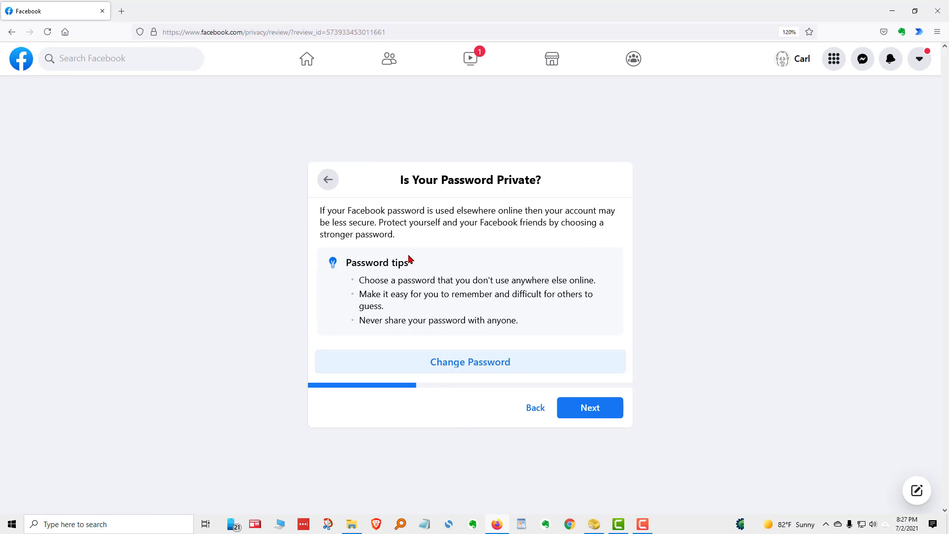
pyautogui.click(537, 410)
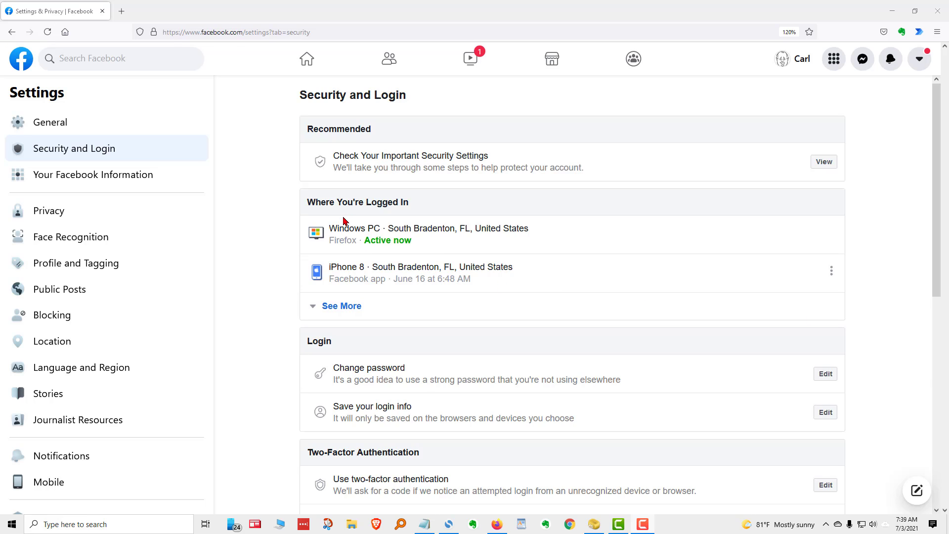
# Expand the full list of logged-in devices and view the session options for the iPhone 8.
pyautogui.moveTo(432, 226)
pyautogui.click(340, 308)
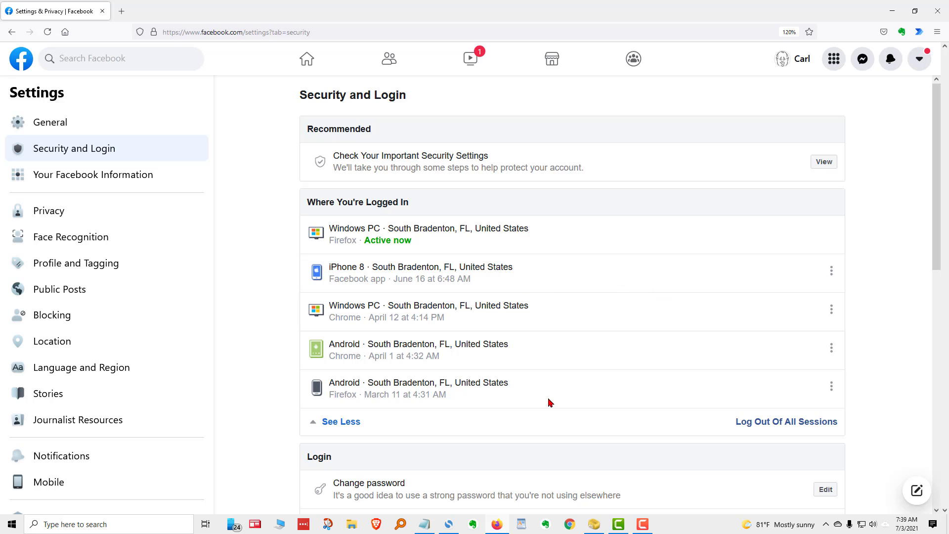
pyautogui.click(832, 272)
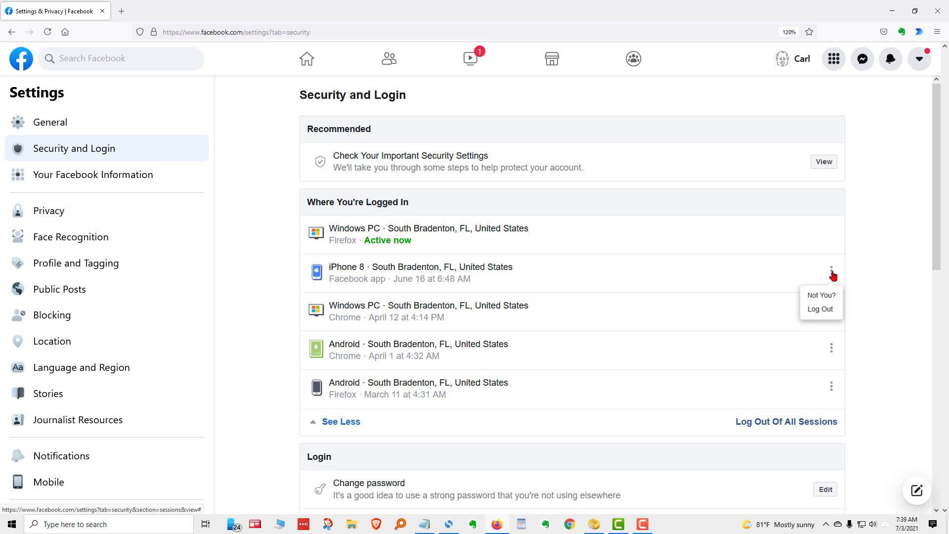
pyautogui.click(821, 311)
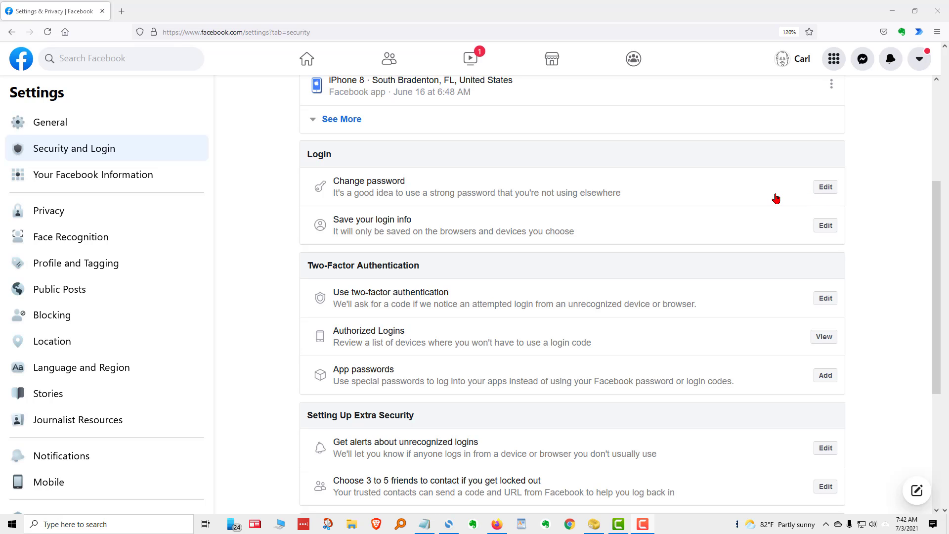
# Open the password change setting and review the options for saving login info on this browser.
pyautogui.click(826, 190)
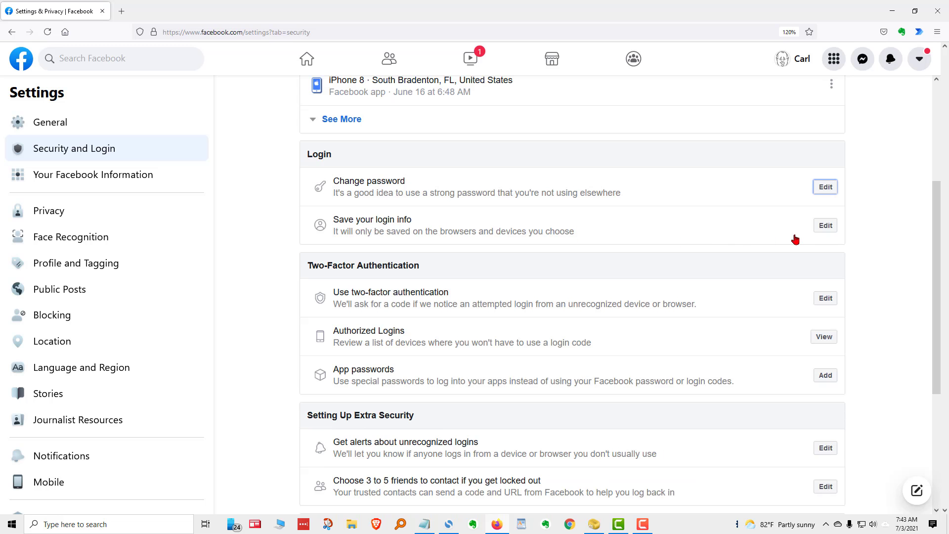
pyautogui.click(826, 226)
pyautogui.scroll(-1, 385, 185)
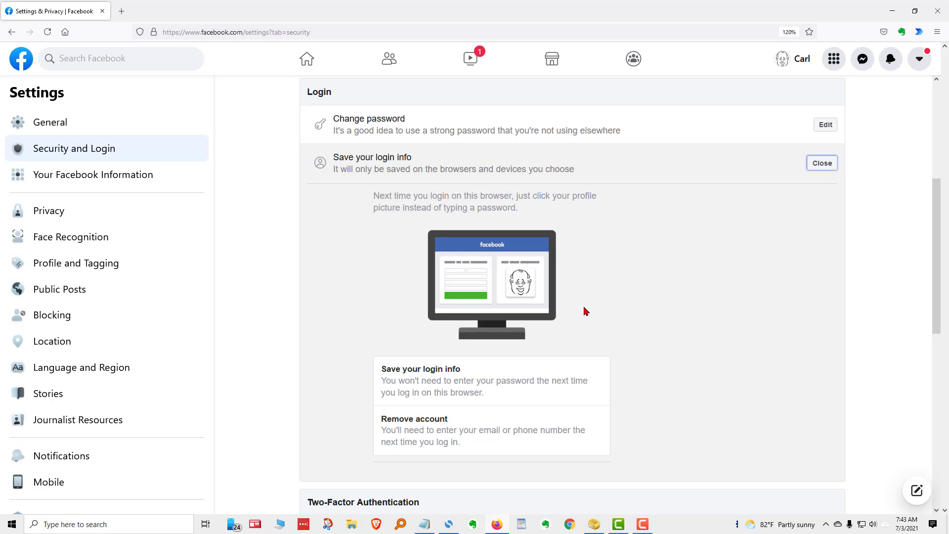
pyautogui.click(553, 389)
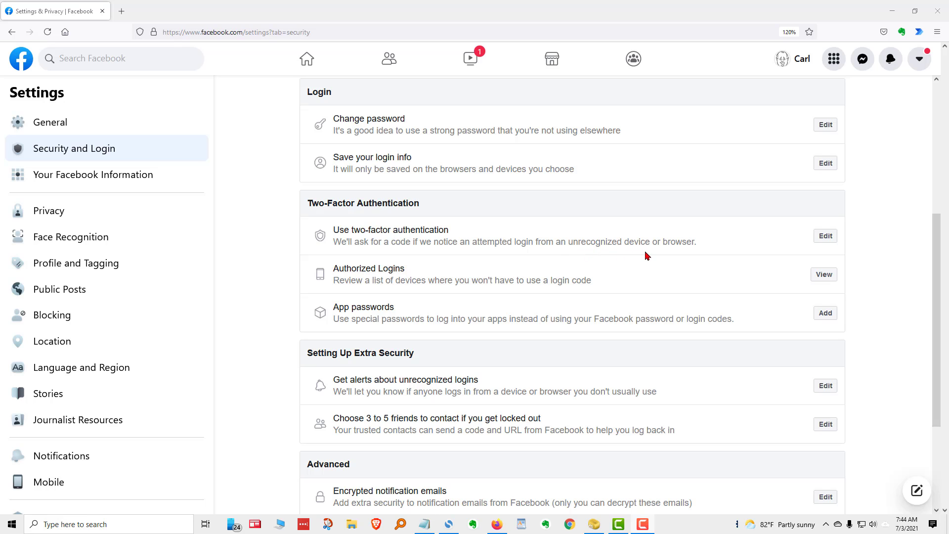
# View the available two-factor authentication methods and return to the Security and Login settings.
pyautogui.click(825, 238)
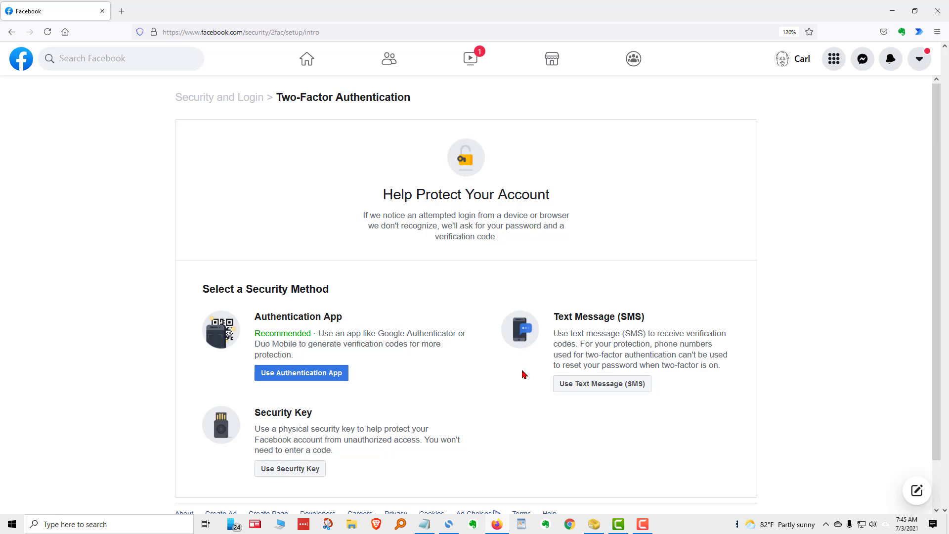
pyautogui.hotkey('alt', 'Left')
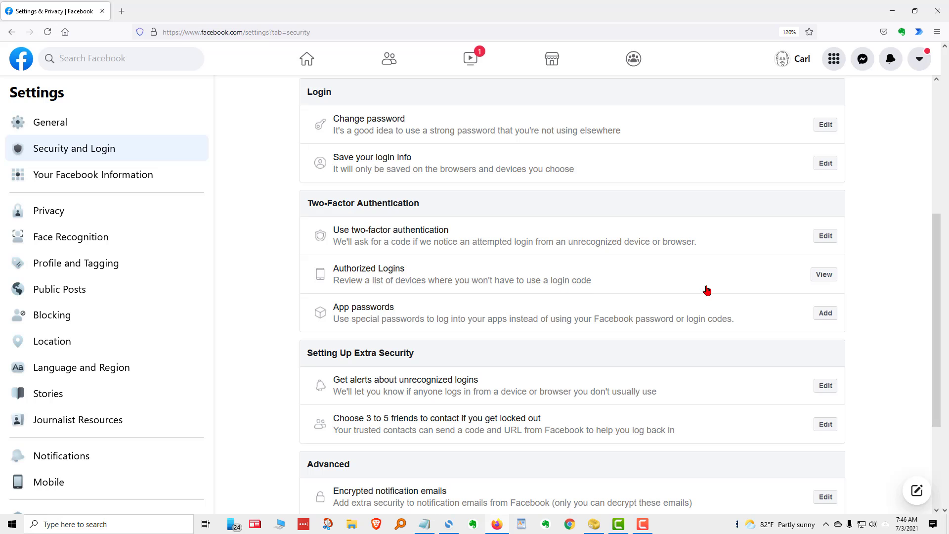
# Review the authorized logins under two-factor authentication, close them, and open the app passwords setting.
pyautogui.click(823, 275)
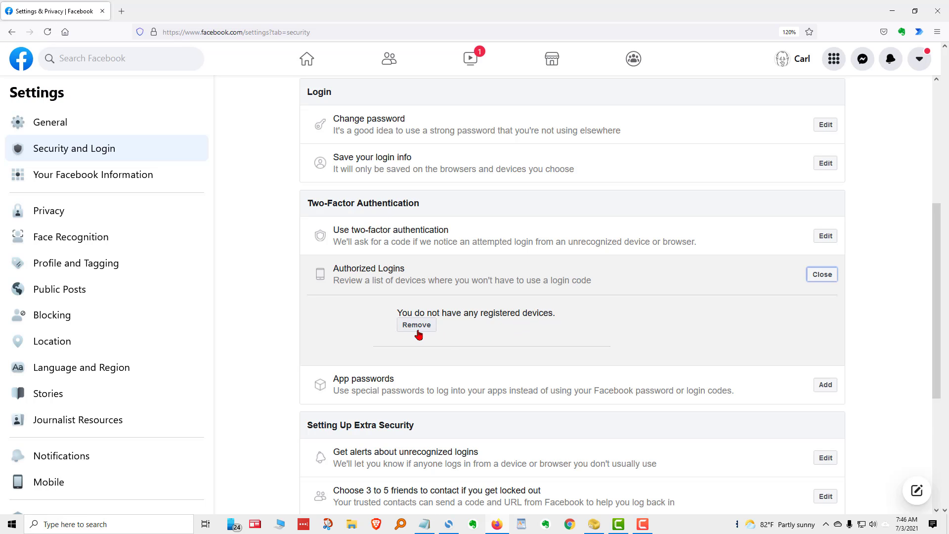
pyautogui.click(822, 276)
pyautogui.click(828, 314)
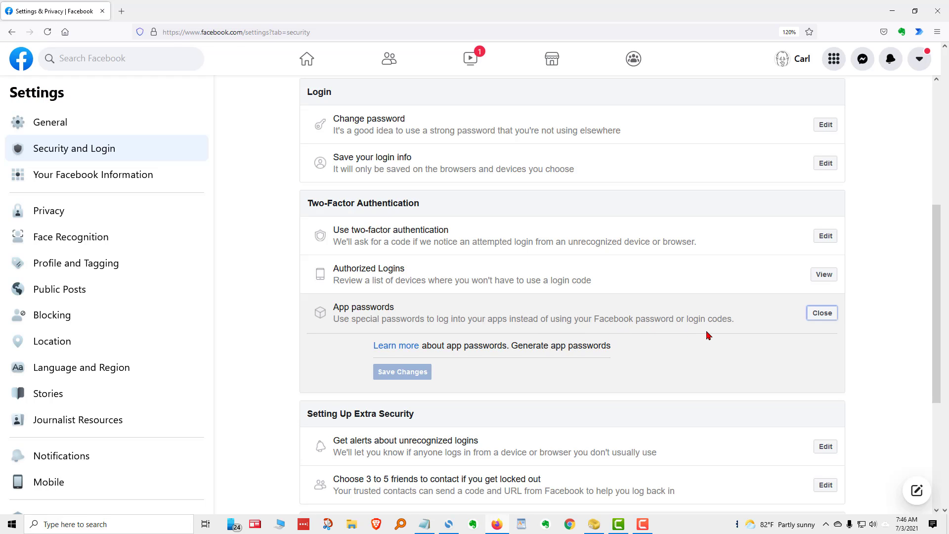
pyautogui.moveTo(400, 351)
# Review the alert options for unrecognized logins and the setting for choosing trusted friends in case of a lockout.
pyautogui.scroll(-4, 853, 345)
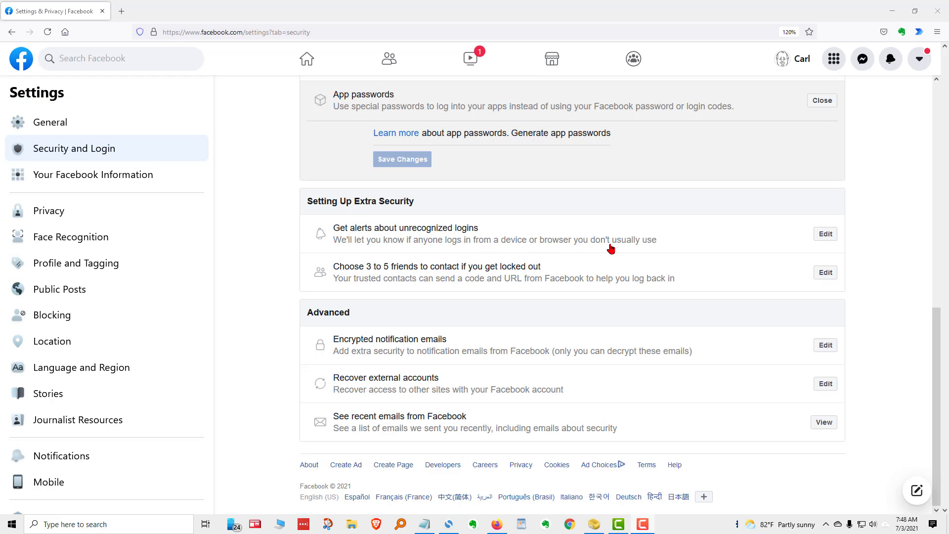
pyautogui.click(827, 236)
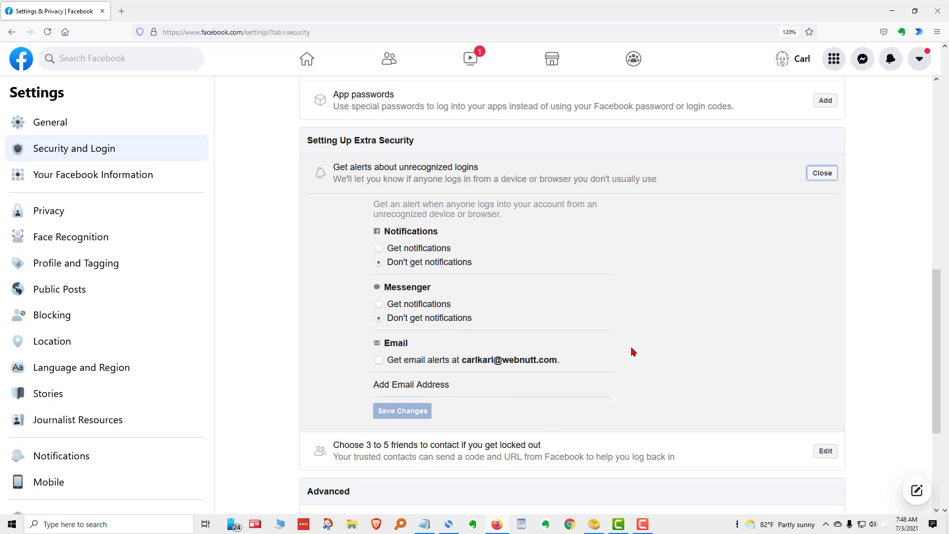
pyautogui.click(816, 176)
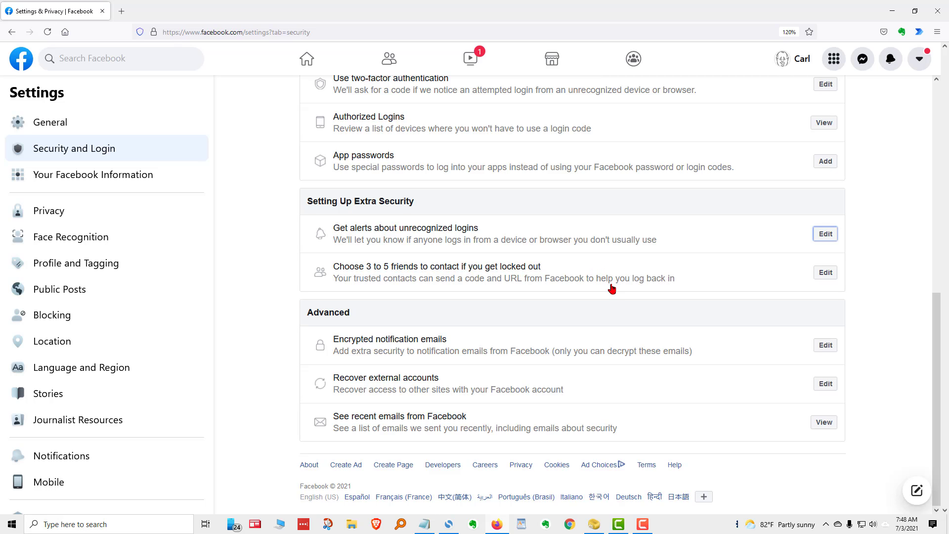
pyautogui.click(827, 274)
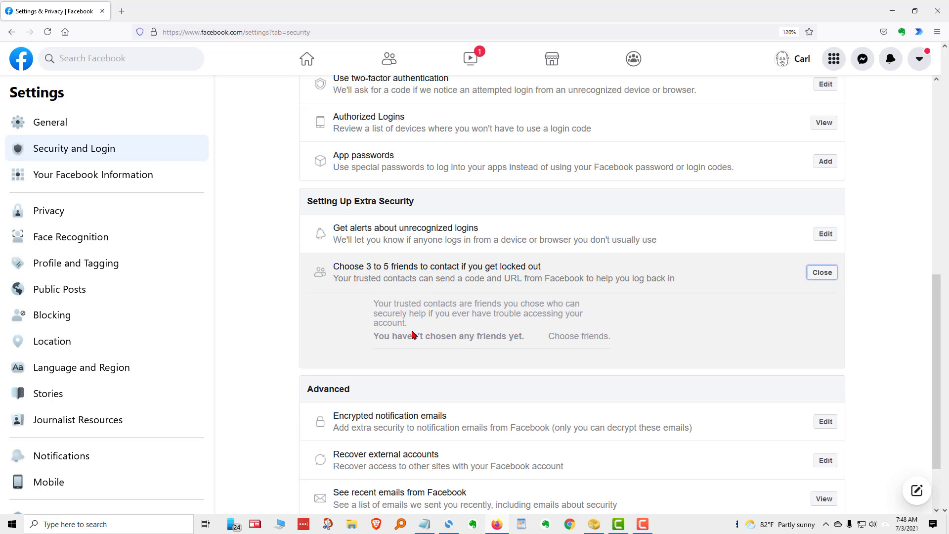
pyautogui.click(571, 336)
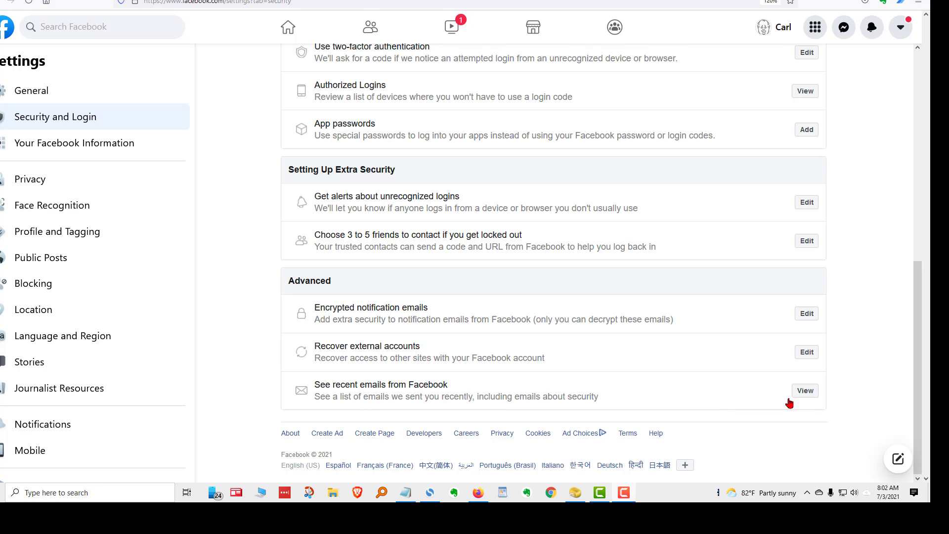
# View the recent emails sent by Facebook, leaving unsaved changes behind, and return to the Security and Login settings.
pyautogui.click(806, 391)
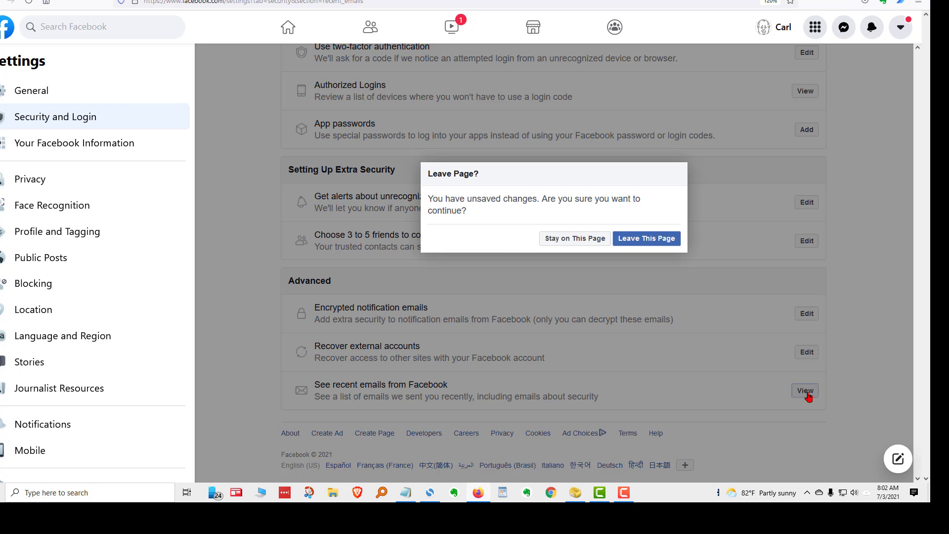
pyautogui.click(638, 240)
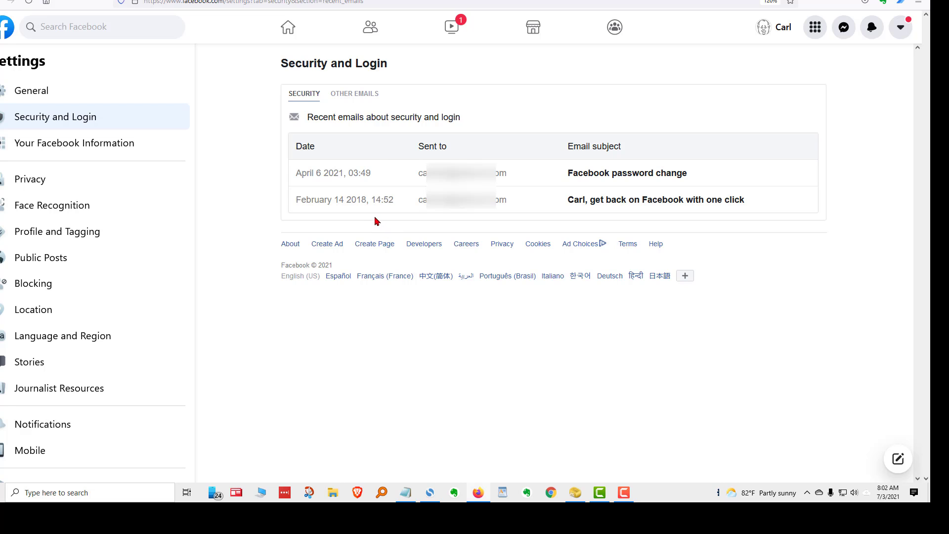
pyautogui.click(341, 96)
pyautogui.hotkey('alt', 'Left')
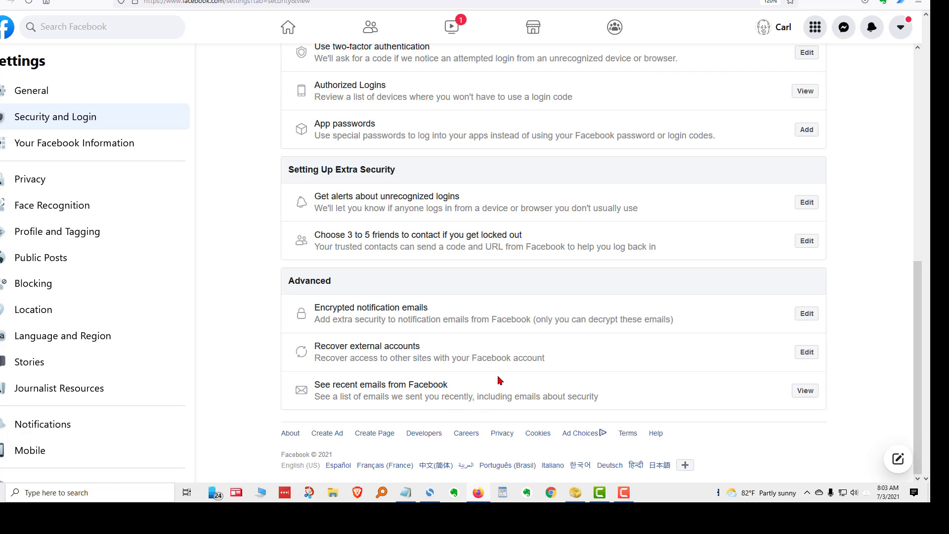